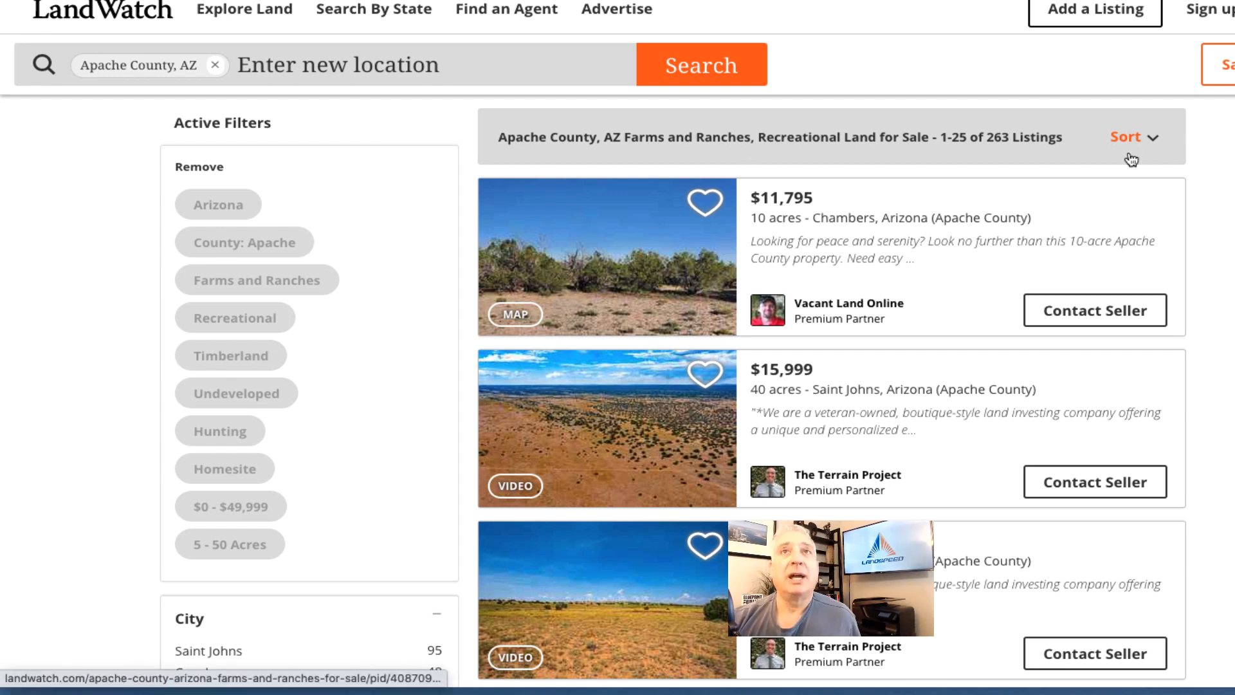
- Sort the Apache County, AZ land listings by Newest
left_click(1134, 137)
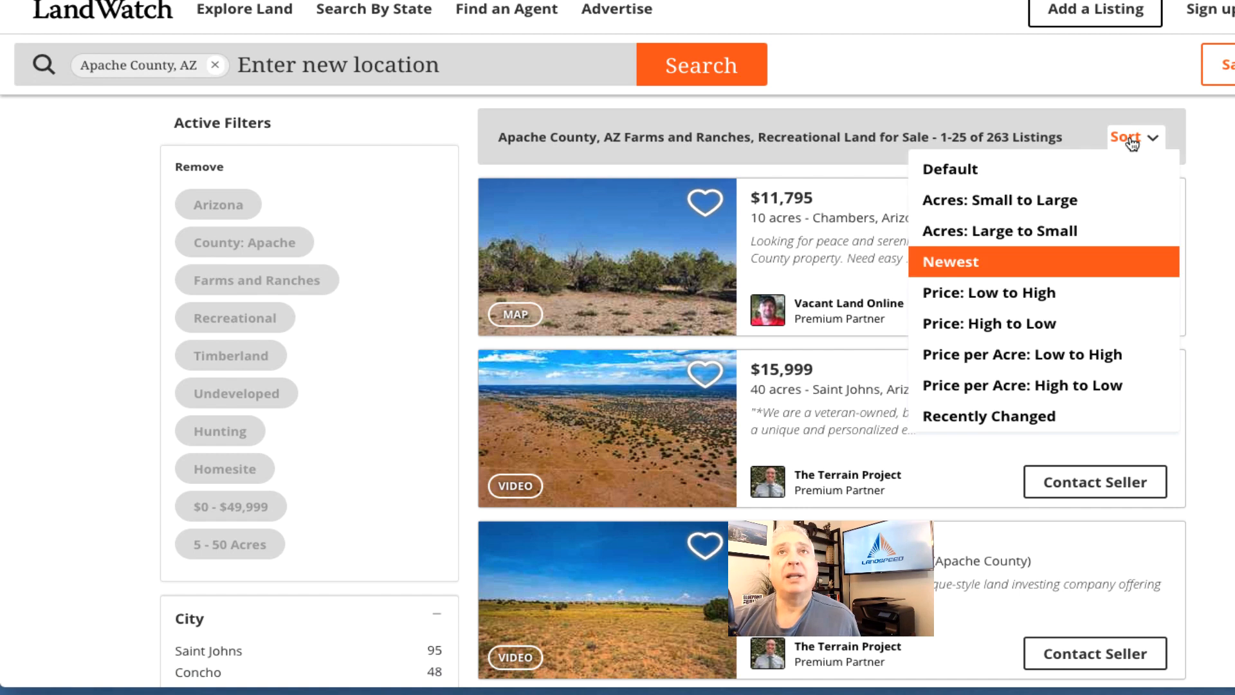
left_click(944, 264)
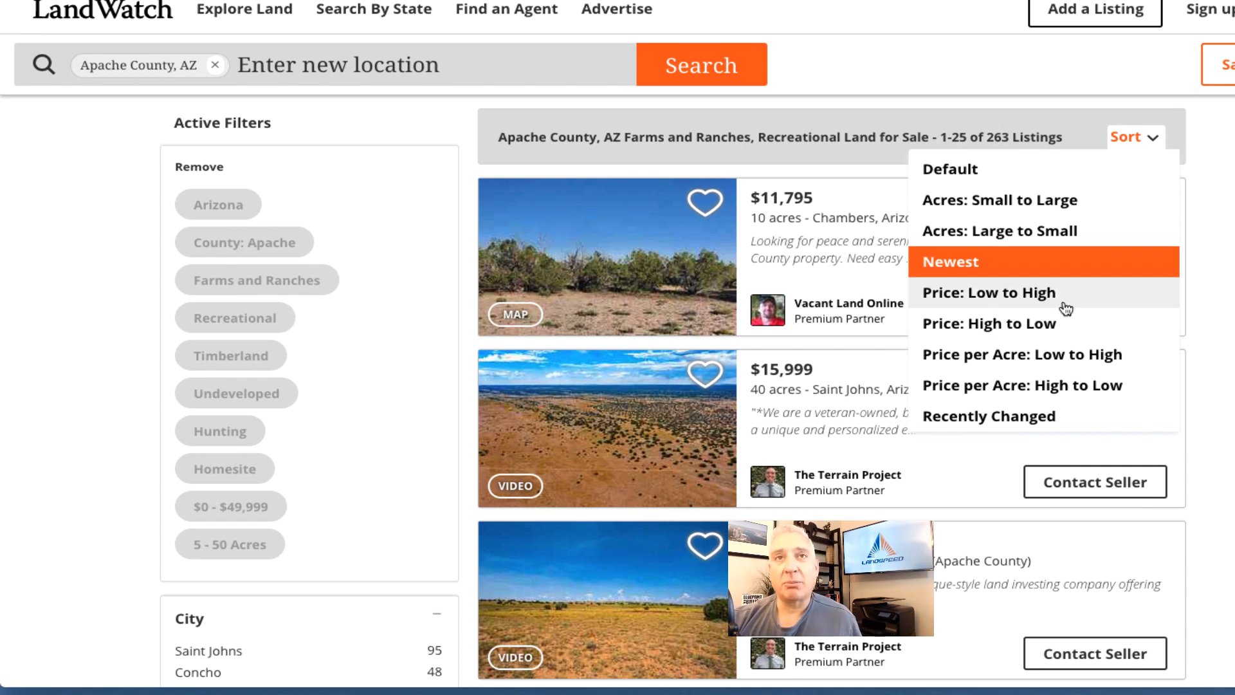
left_click(964, 264)
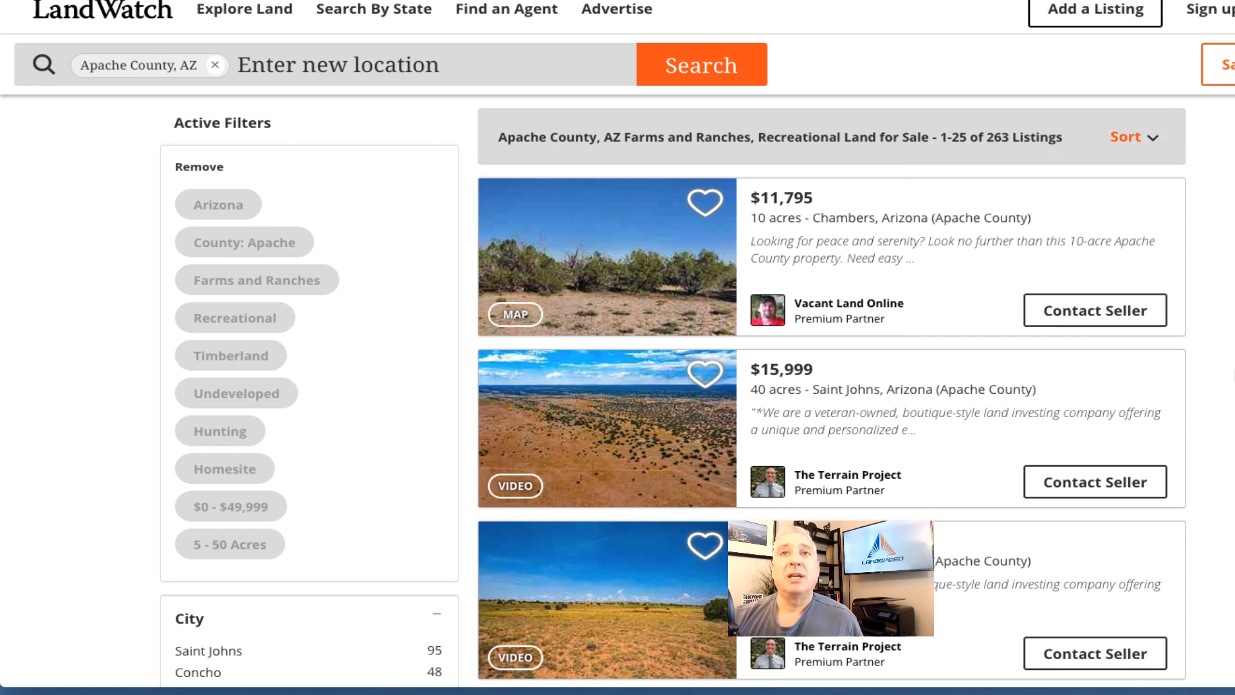
- Select all listings on the first results page, from the last one back up to the first, and copy them
scroll(1202, 420, "down", 20)
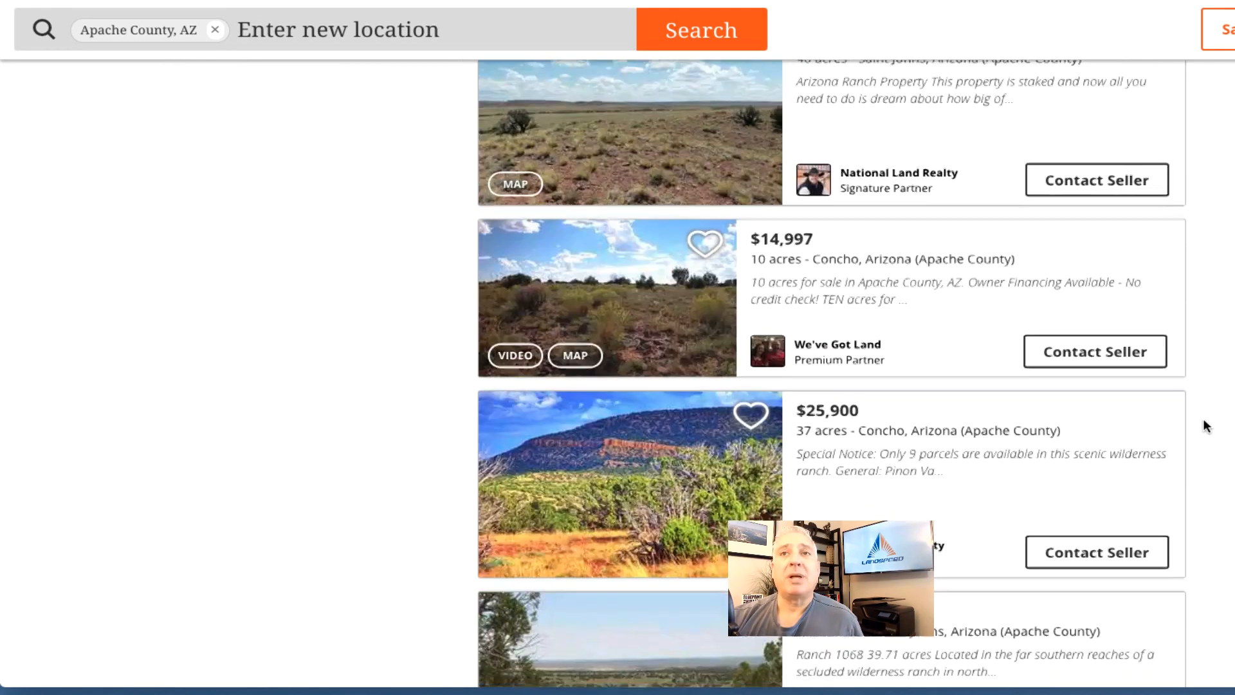
scroll(1203, 419, "down", 10)
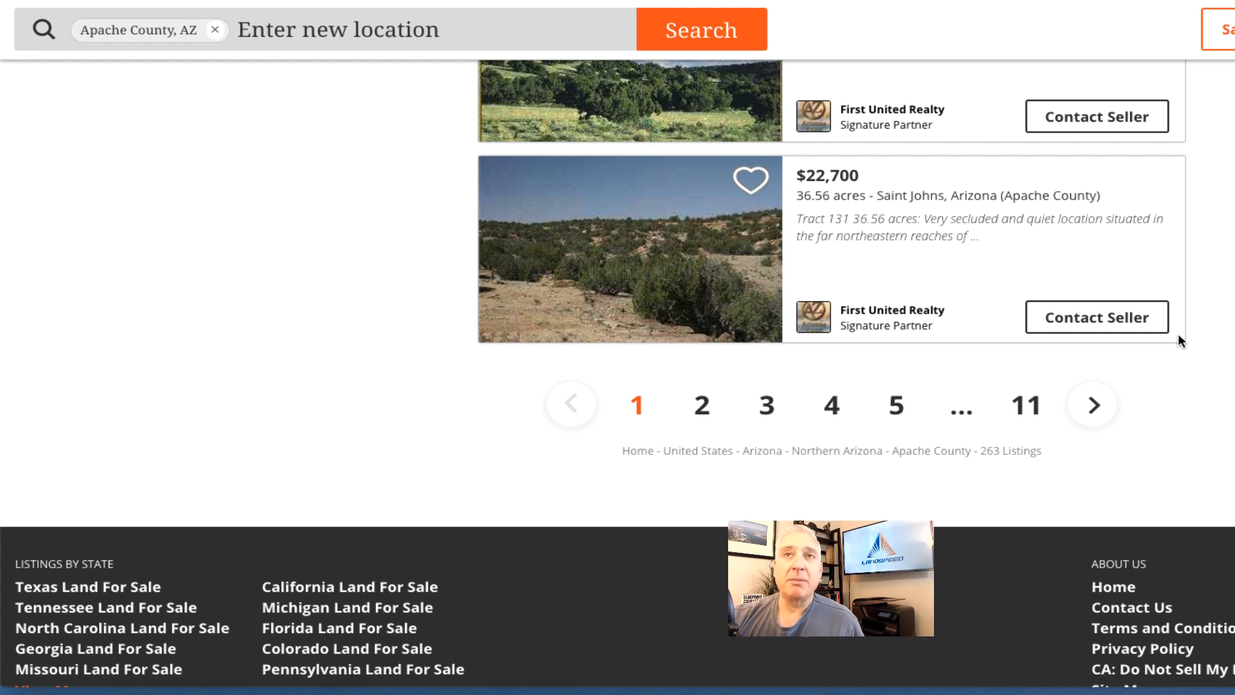
key("ctrl+a")
key("Home")
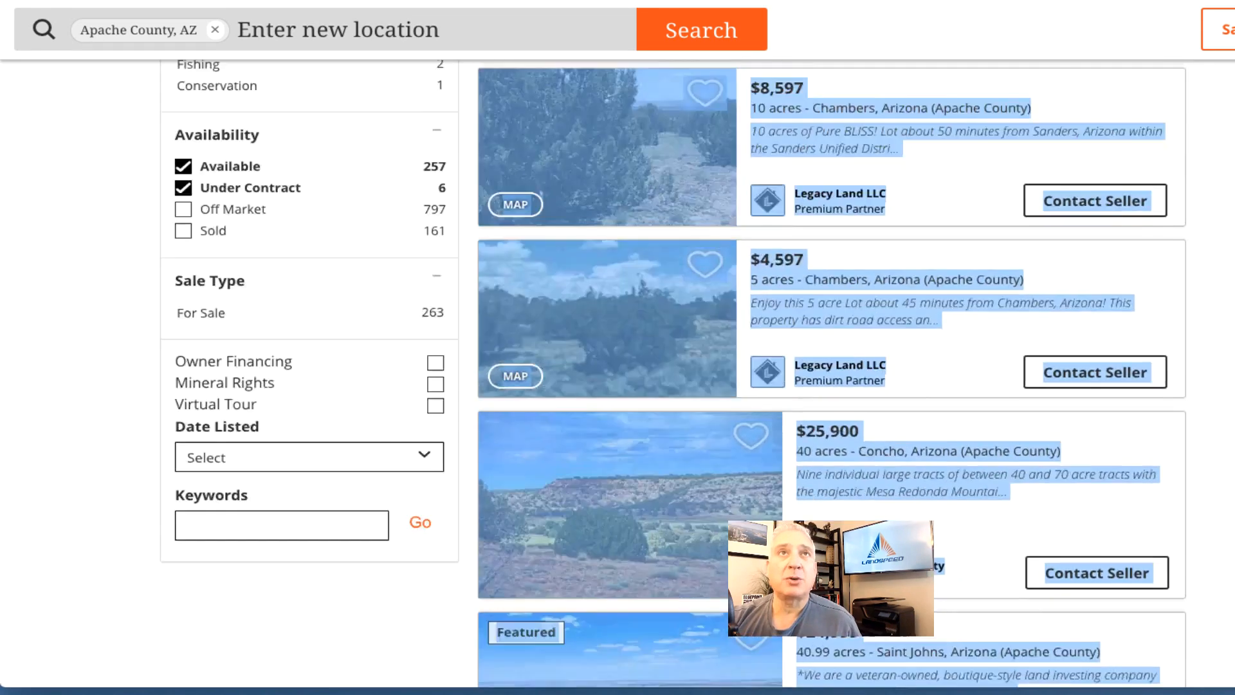
left_click_drag(877, 1, 574, 257)
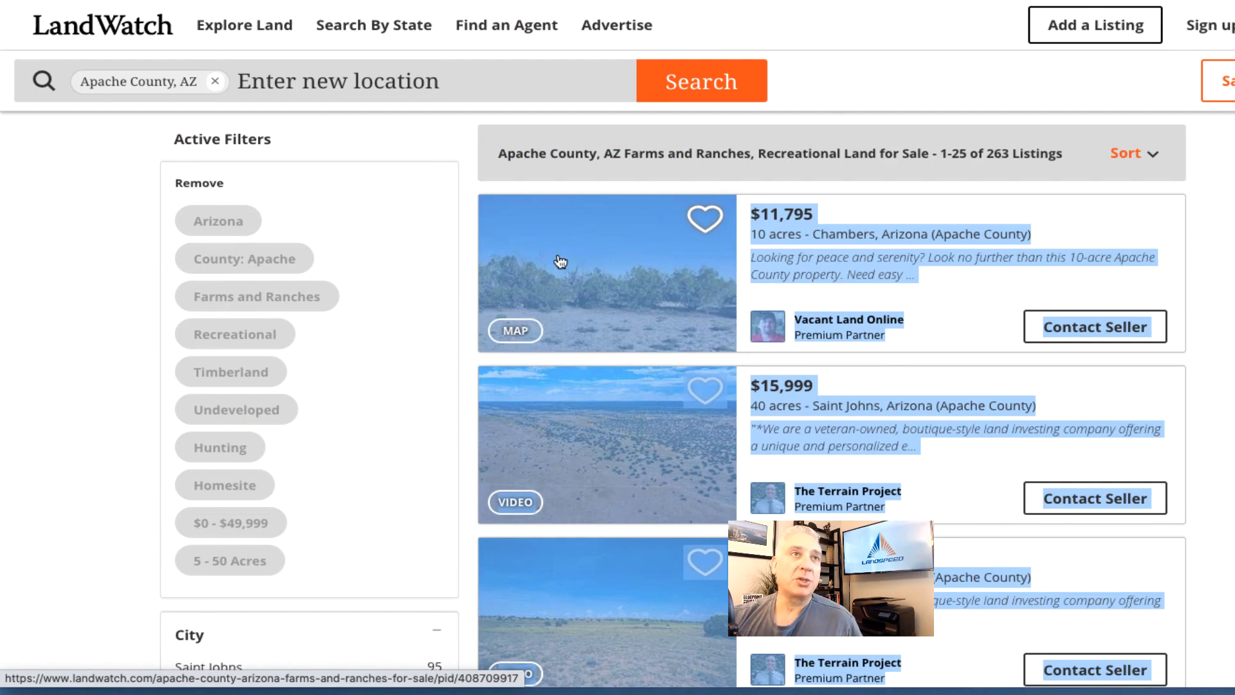
right_click(559, 260)
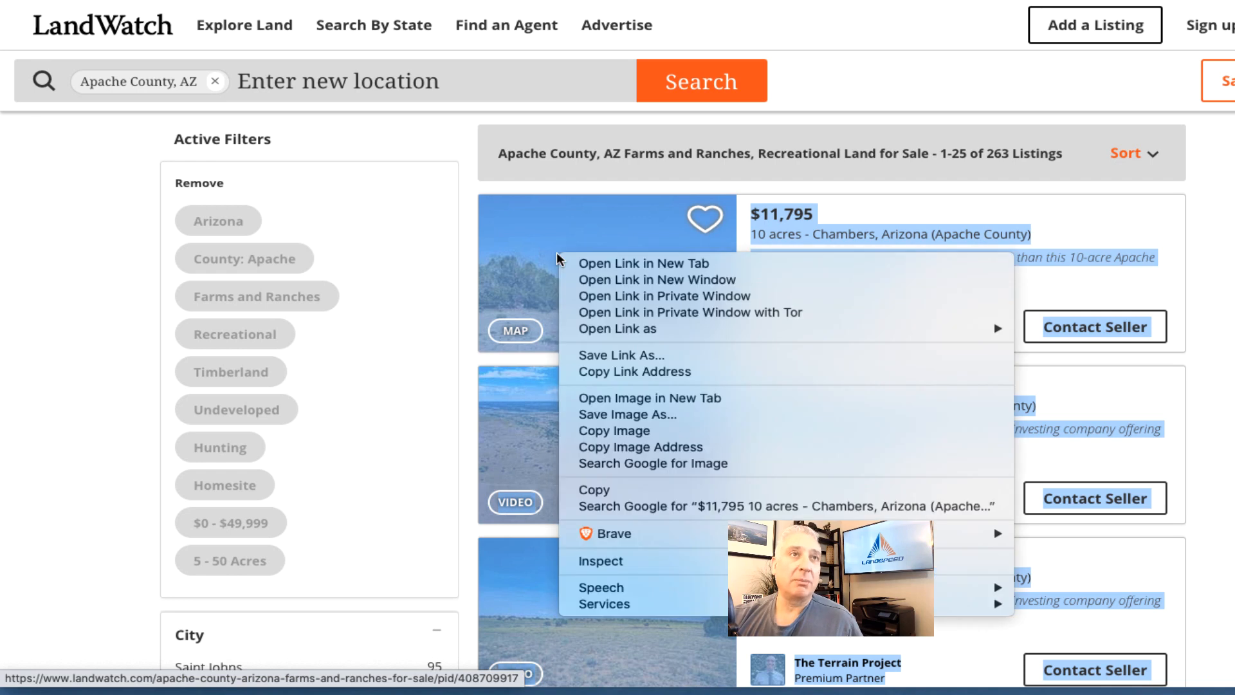
left_click(722, 491)
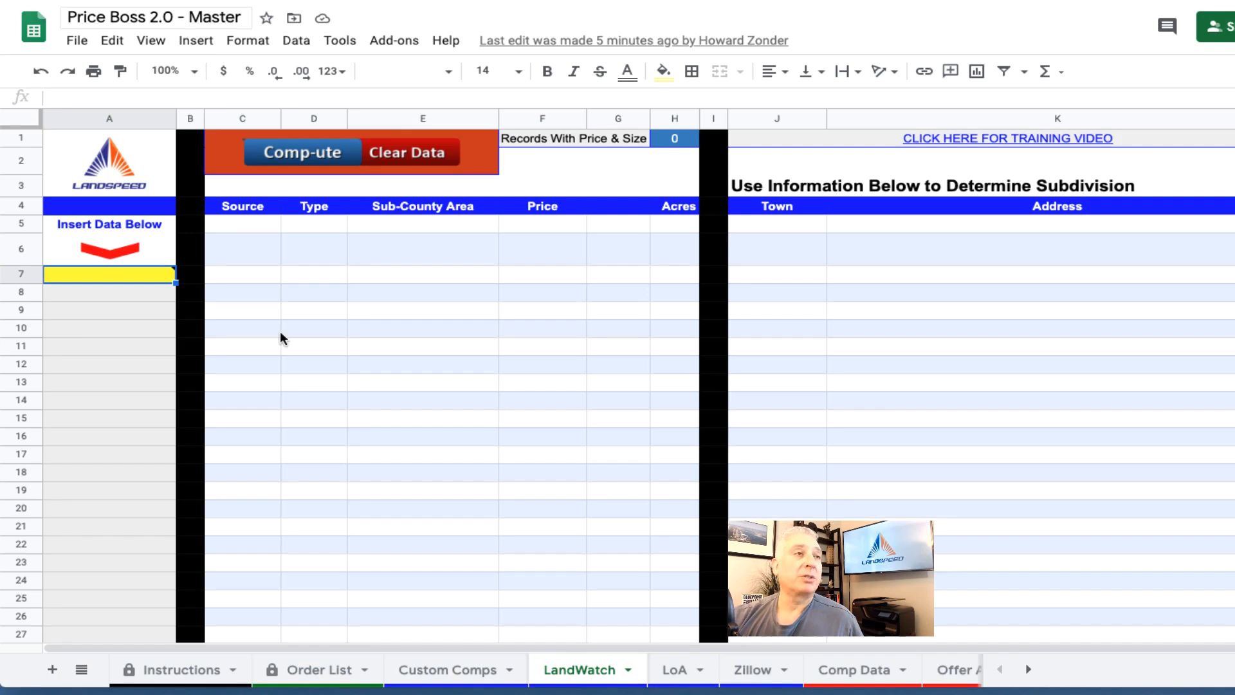
- Switch to the Price Boss 2.0 - Master spreadsheet and paste the copied listings as values only into cell A7 of the LandWatch sheet
mouse_move(97, 273)
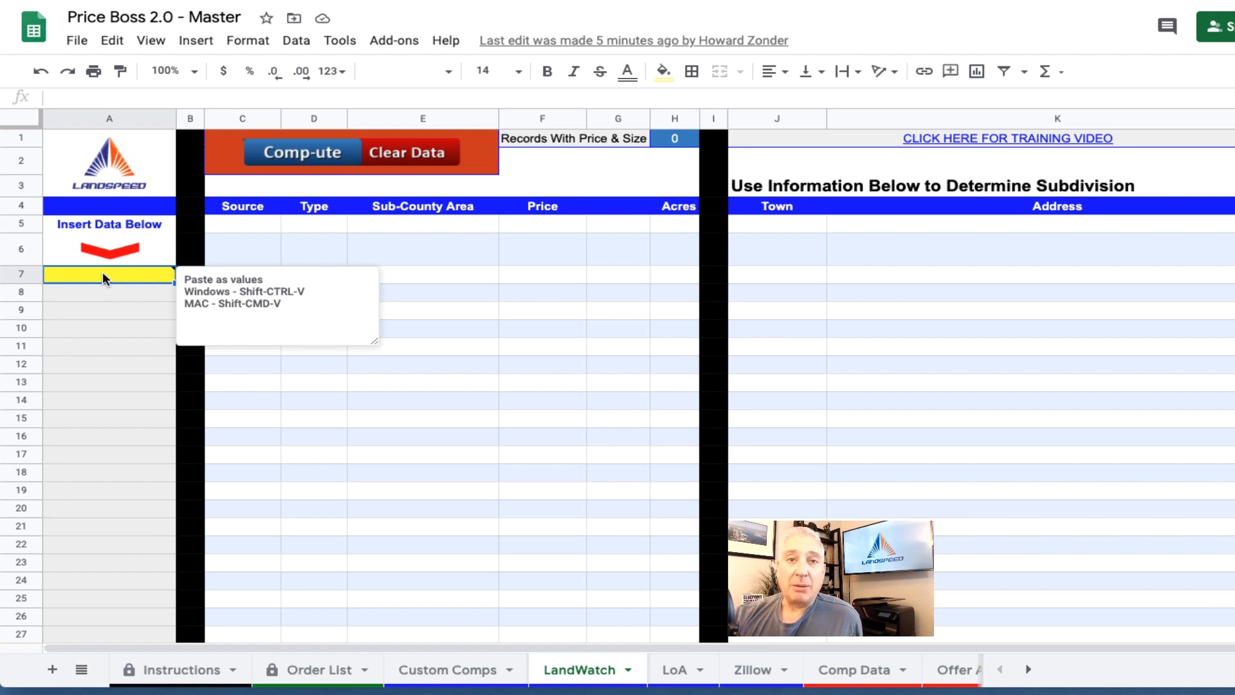
right_click(107, 272)
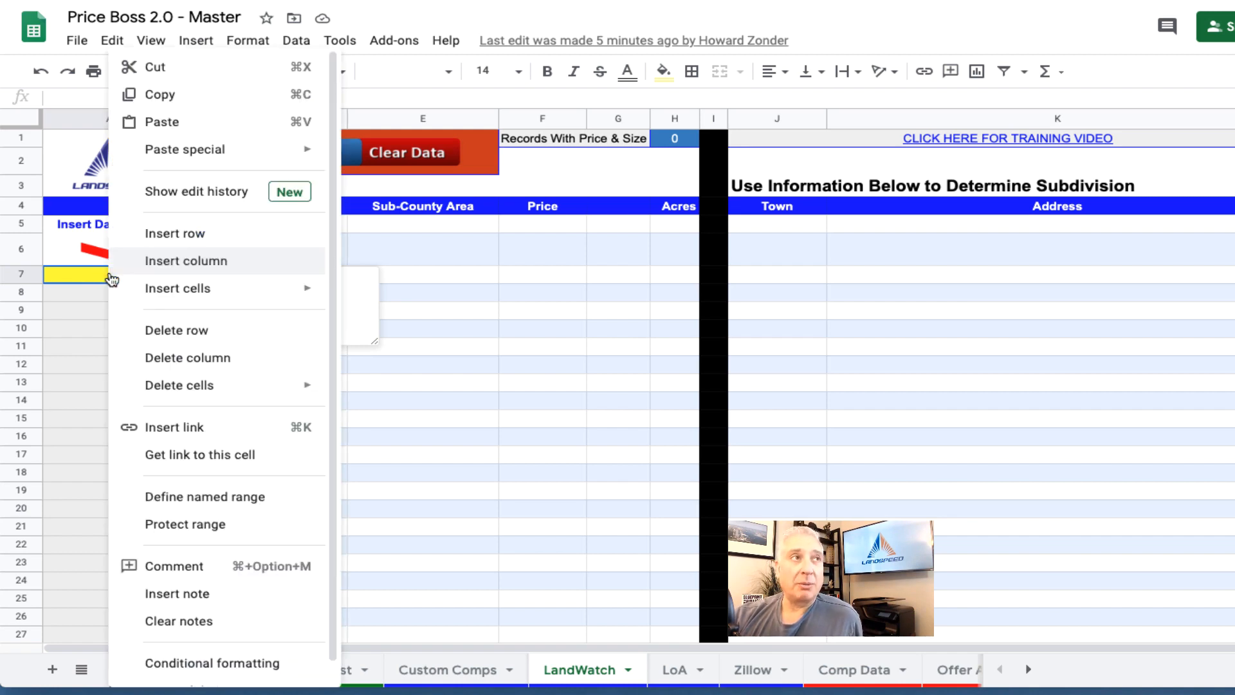
mouse_move(171, 151)
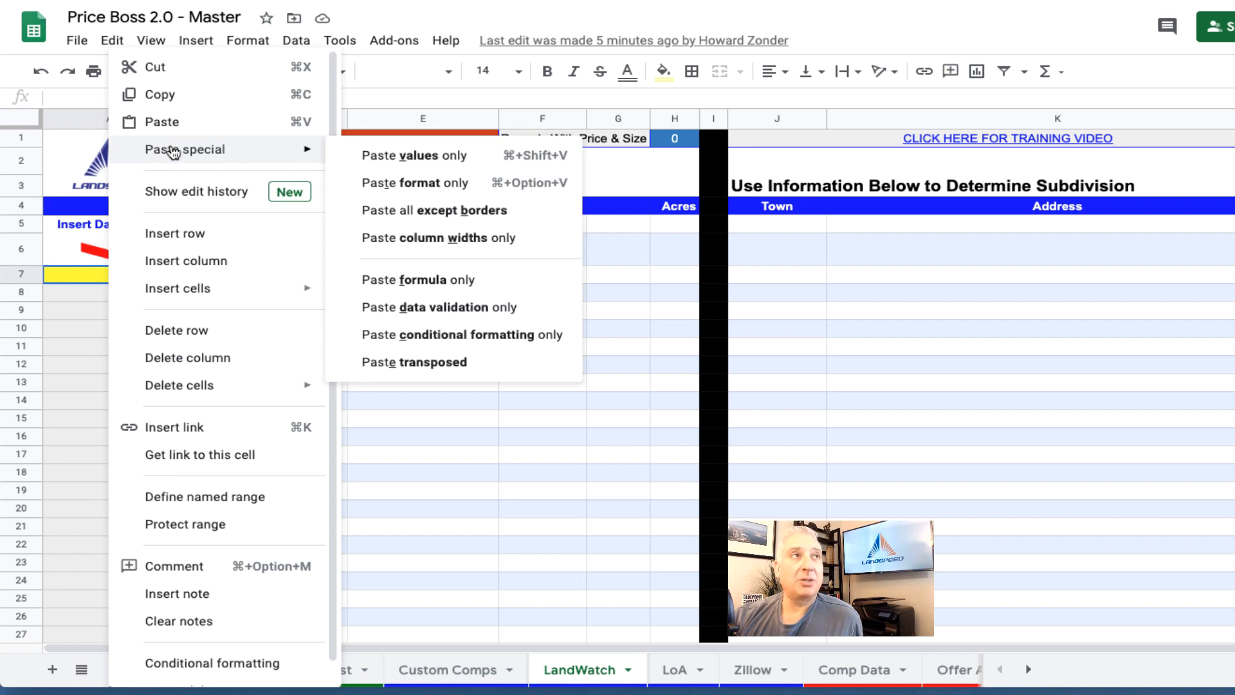
left_click(411, 157)
- Select cell A257, the first empty cell below the pasted listings in column A
scroll(94, 435, "down", 20)
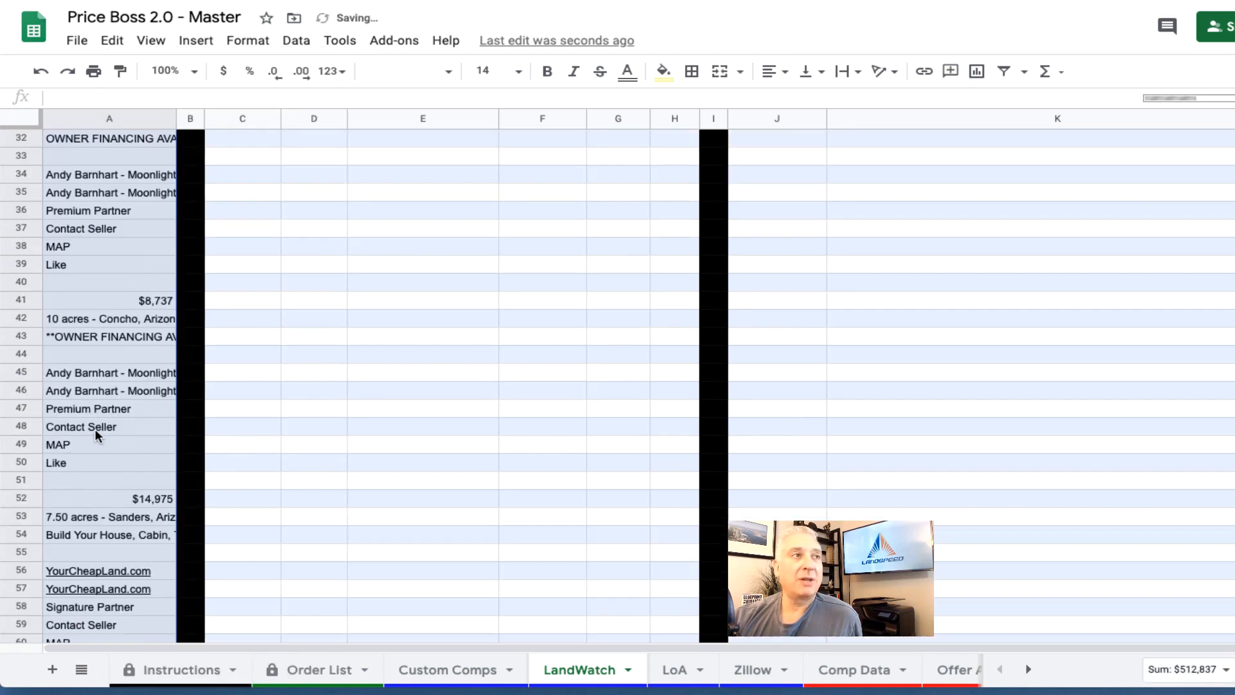
scroll(97, 432, "down", 20)
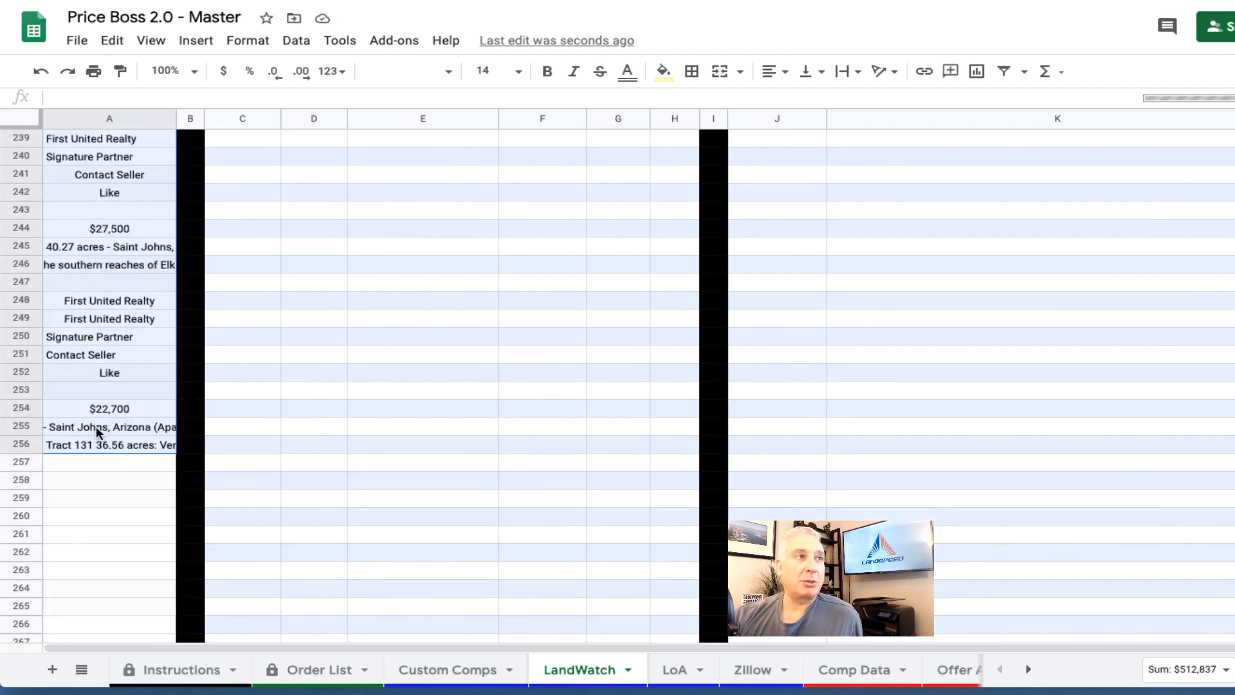
scroll(96, 412, "down", 5)
scroll(101, 385, "up", 4)
left_click(113, 353)
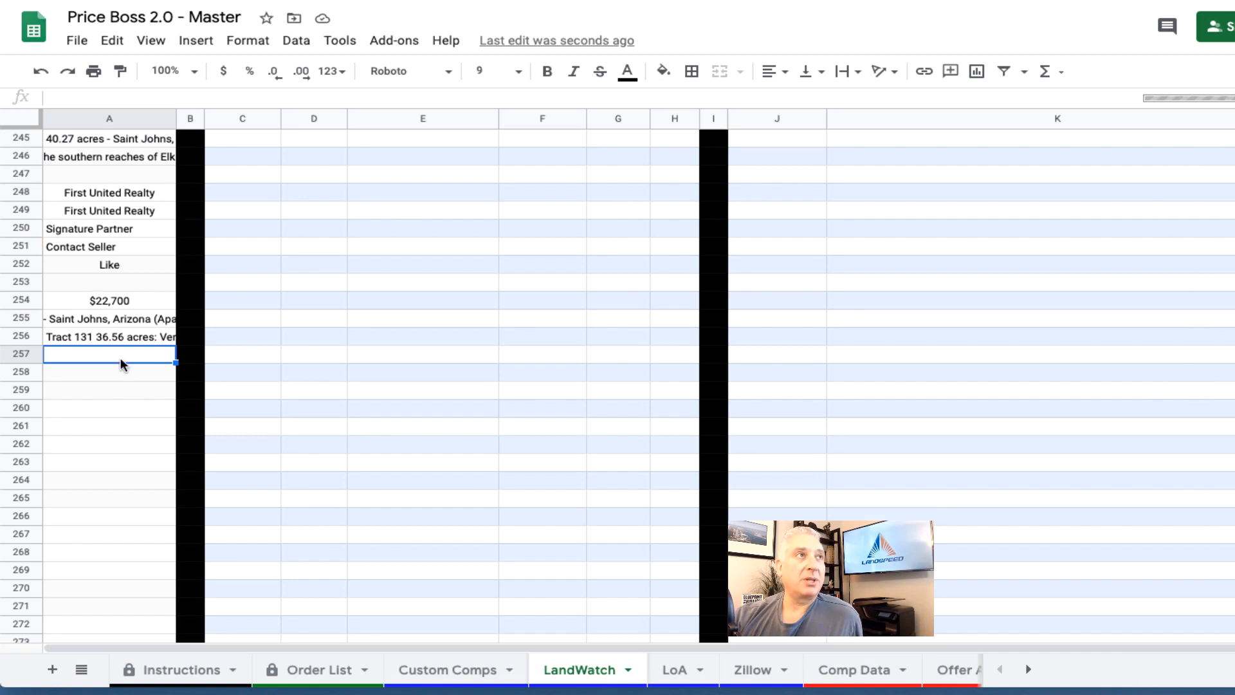
- Return to the LandWatch search results in the browser and open the second page of listings
left_click(627, 1)
scroll(1199, 226, "down", 20)
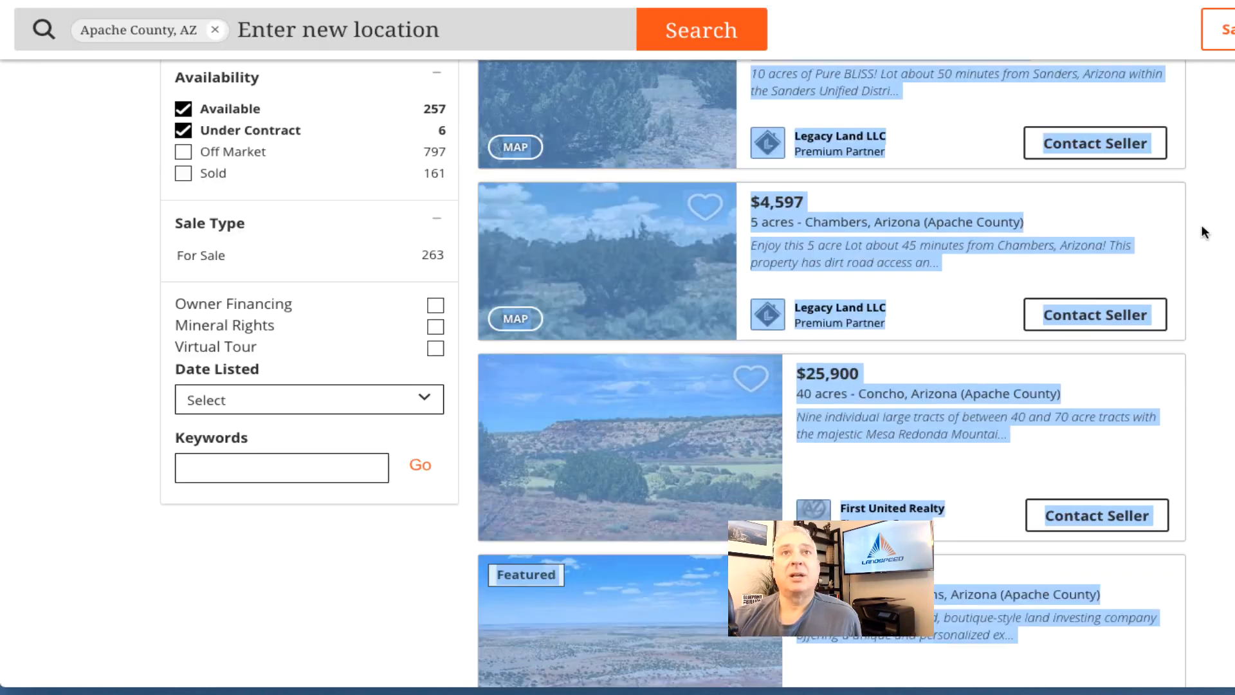
scroll(1195, 232, "down", 4)
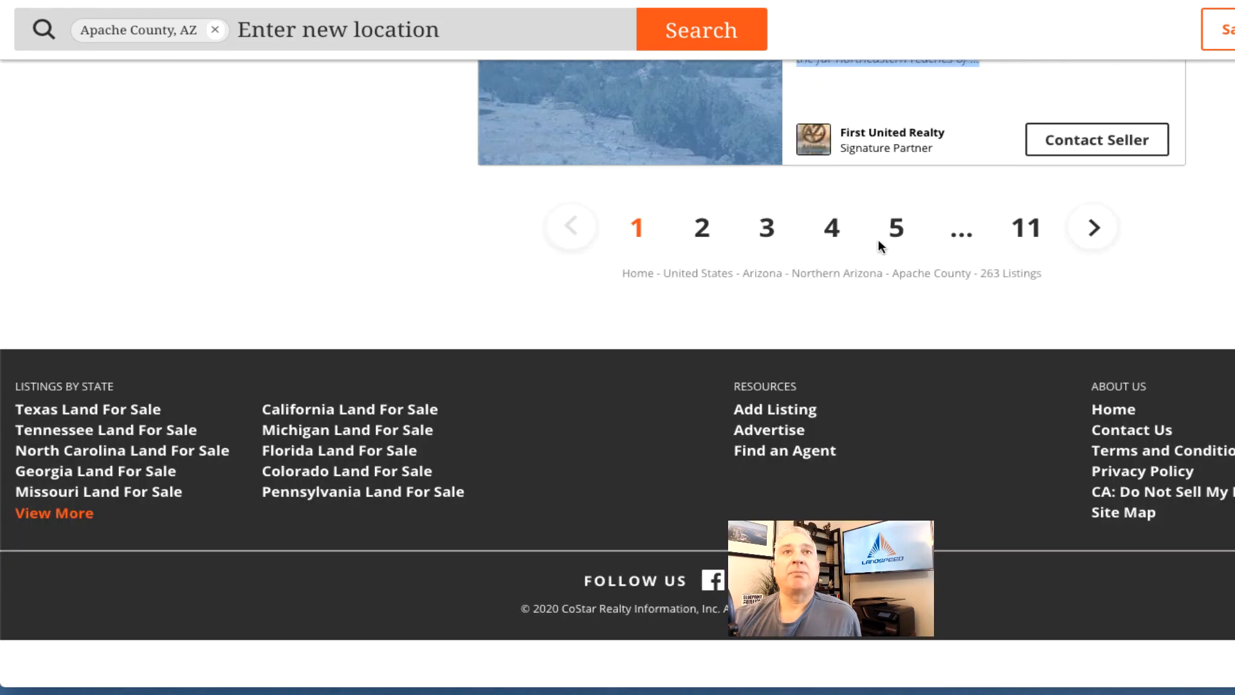
left_click(1091, 226)
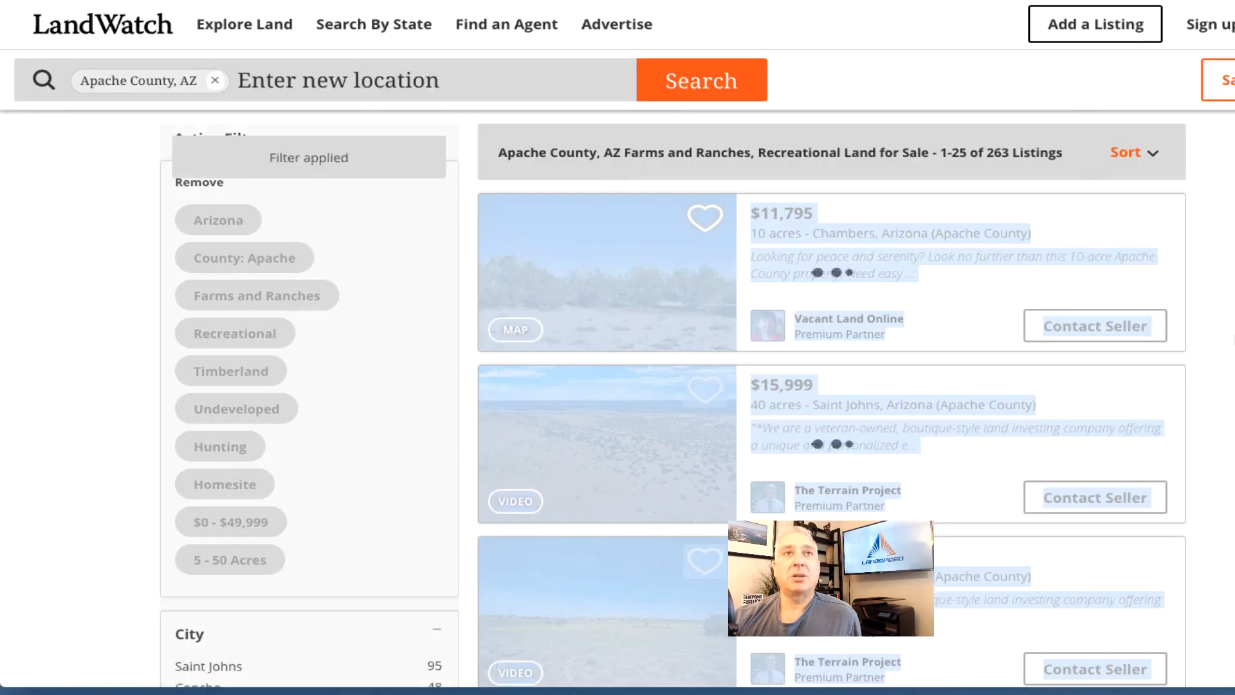
- Select all listings on the second results page, from the last one up to the first, and copy them
scroll(1193, 467, "down", 8)
scroll(1190, 480, "down", 10)
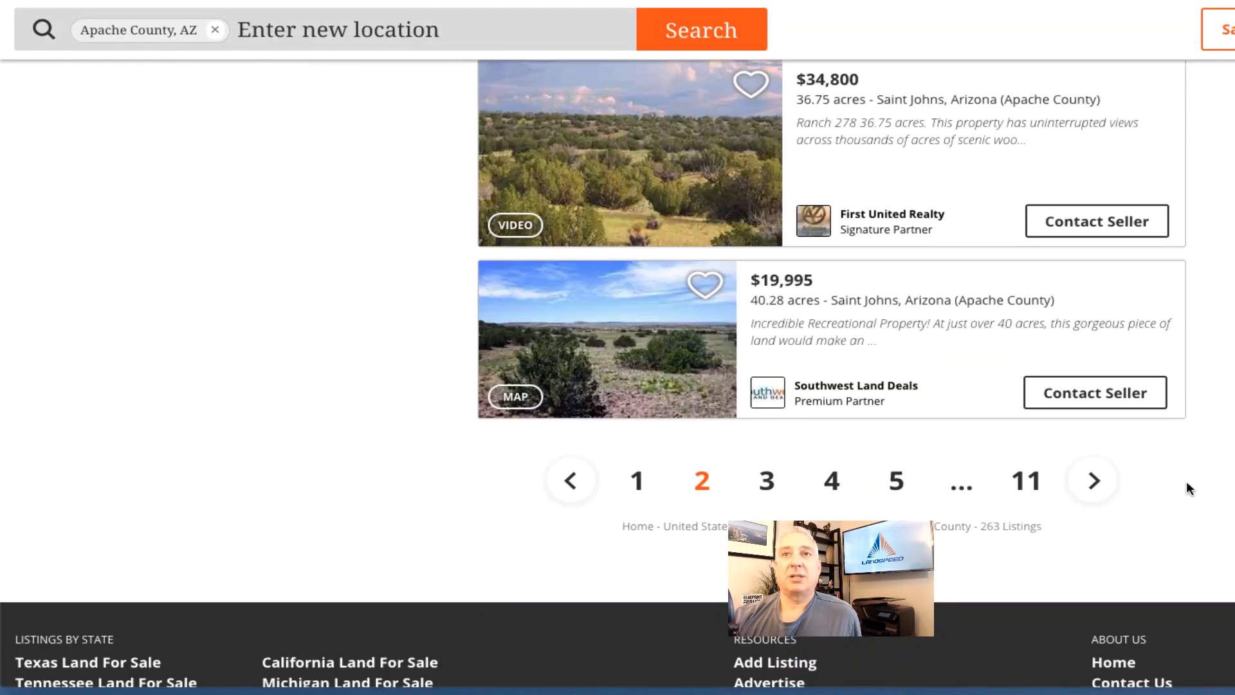
left_click_drag(1178, 414, 529, 280)
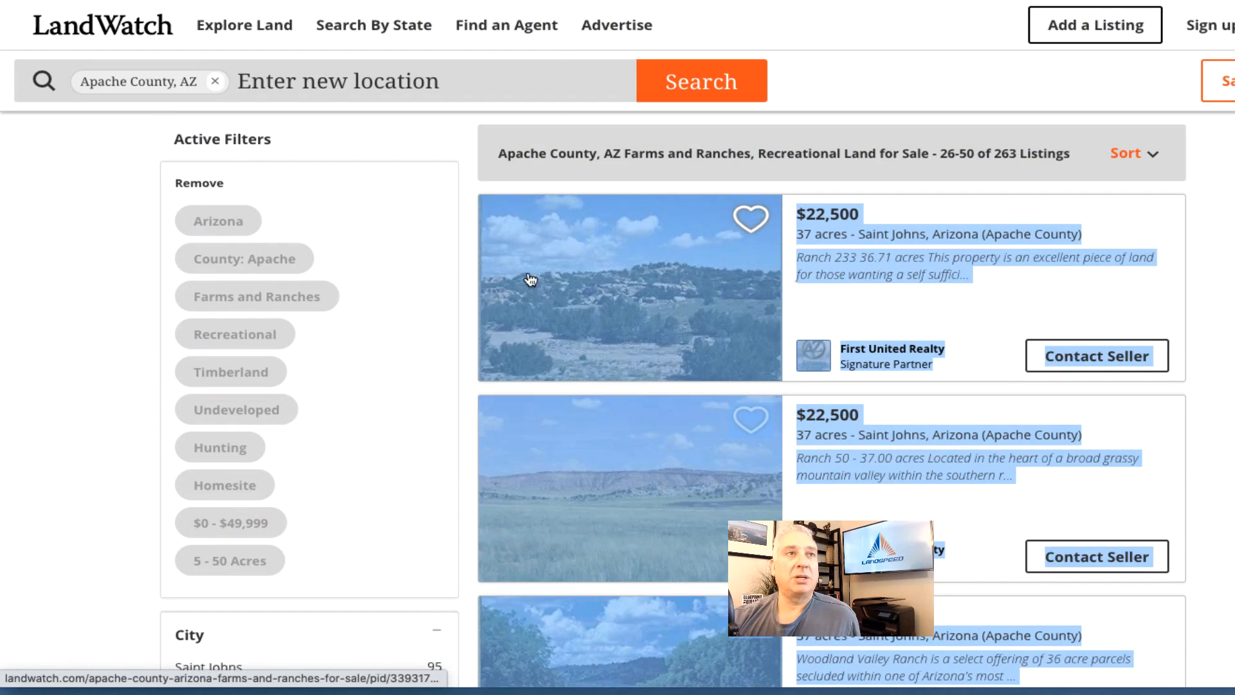
right_click(529, 281)
left_click(753, 508)
- Switch back to the Google Sheets spreadsheet and paste the second page of listings as values only into cell A257
key("super+Tab")
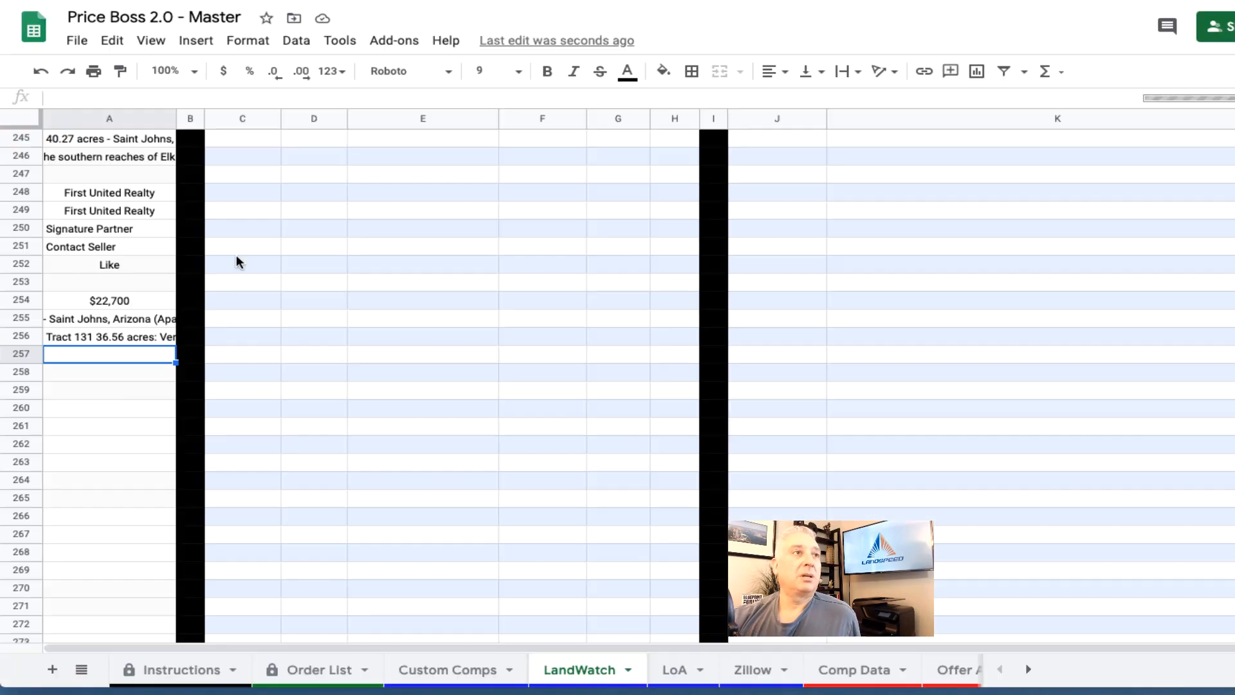
right_click(95, 350)
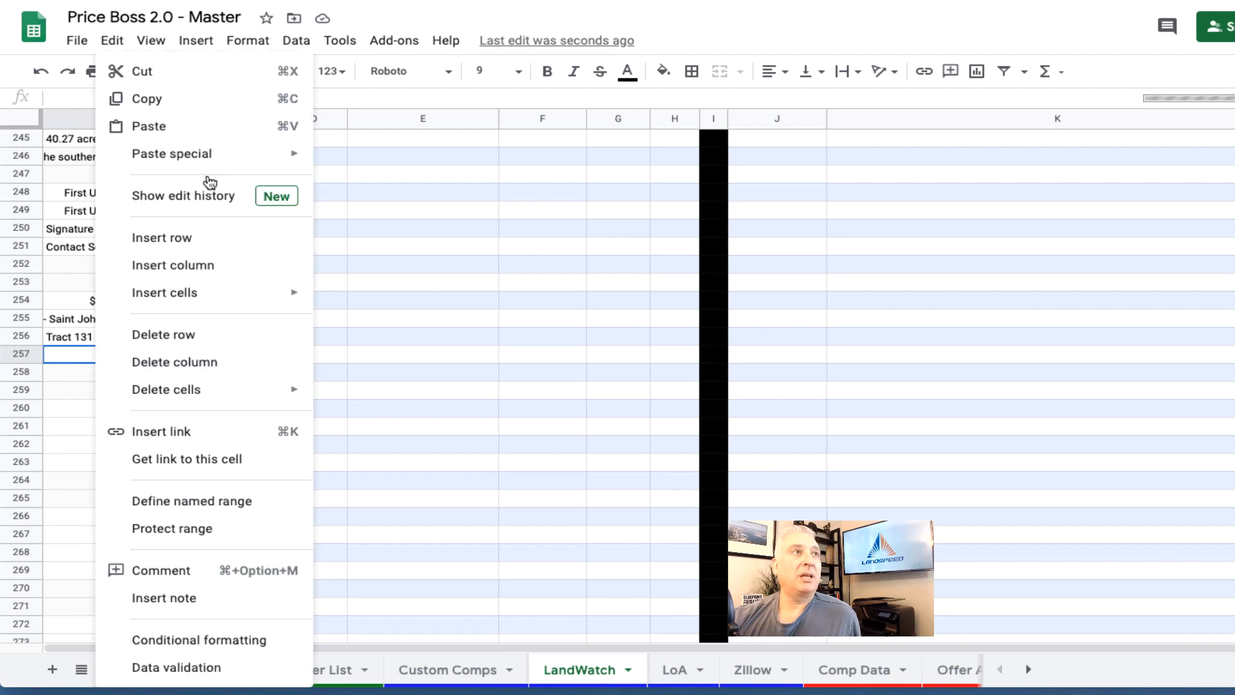
mouse_move(256, 154)
left_click(404, 162)
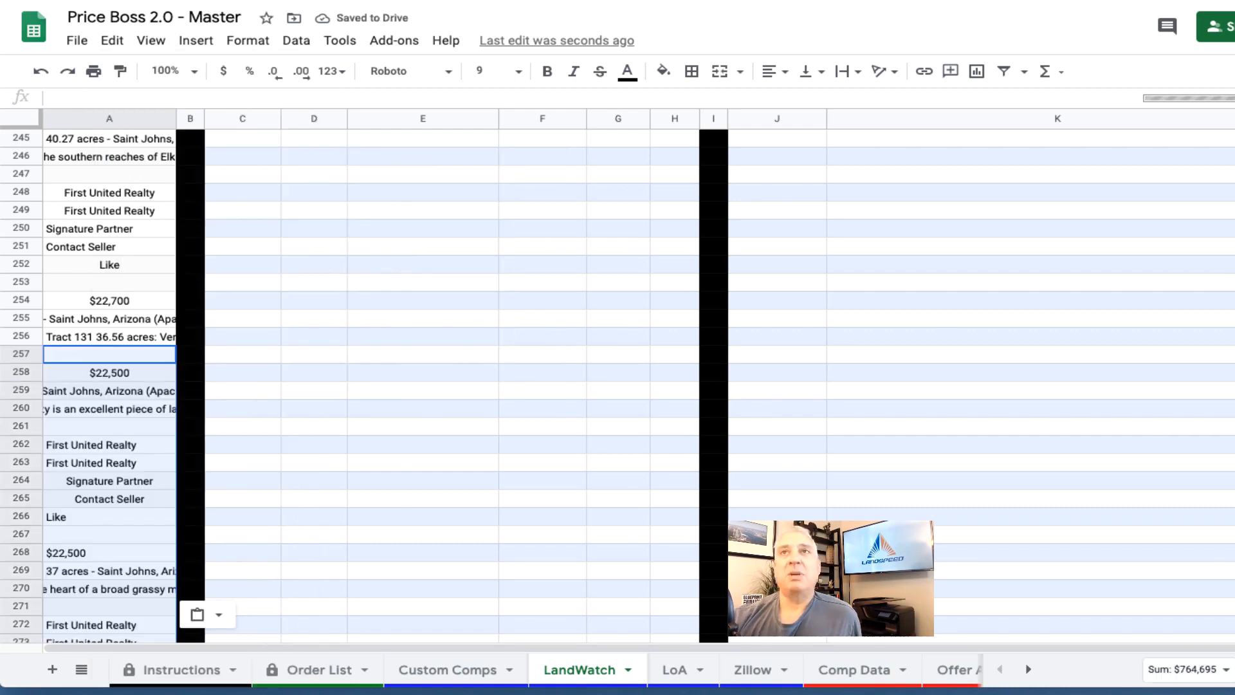
- Run Comp-ute on the LandWatch sheet to extract the pasted listings into the comps table
scroll(299, 248, "up", 20)
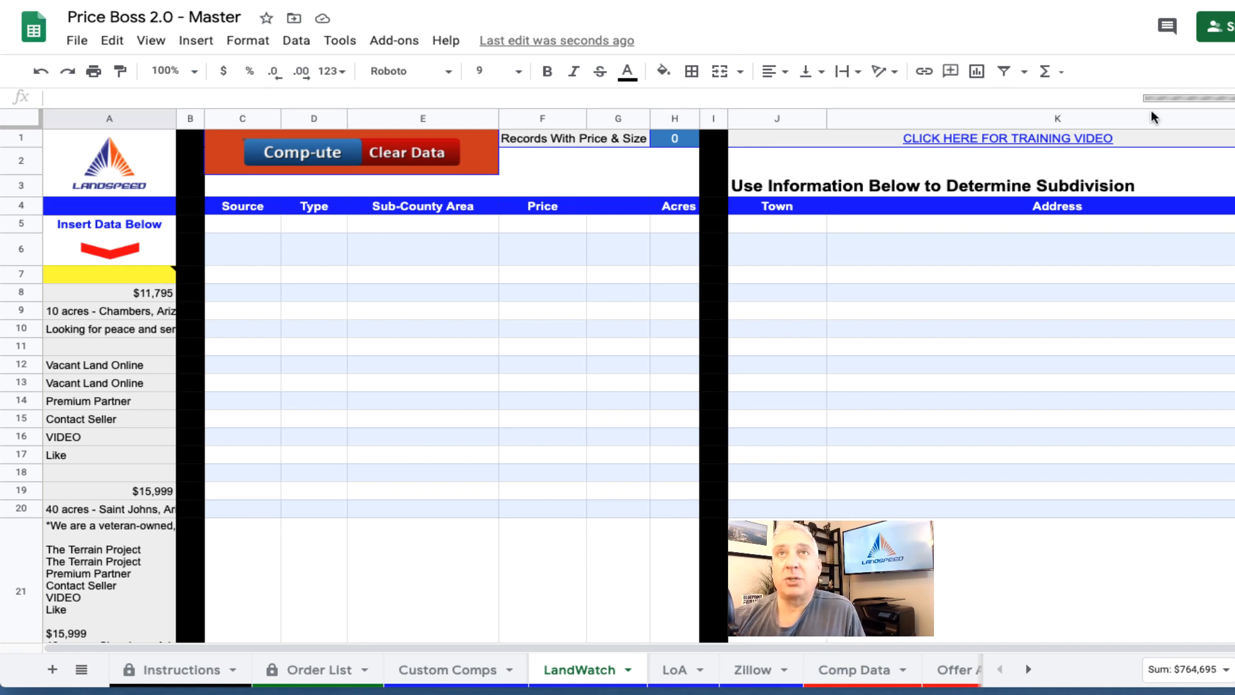
mouse_move(1177, 99)
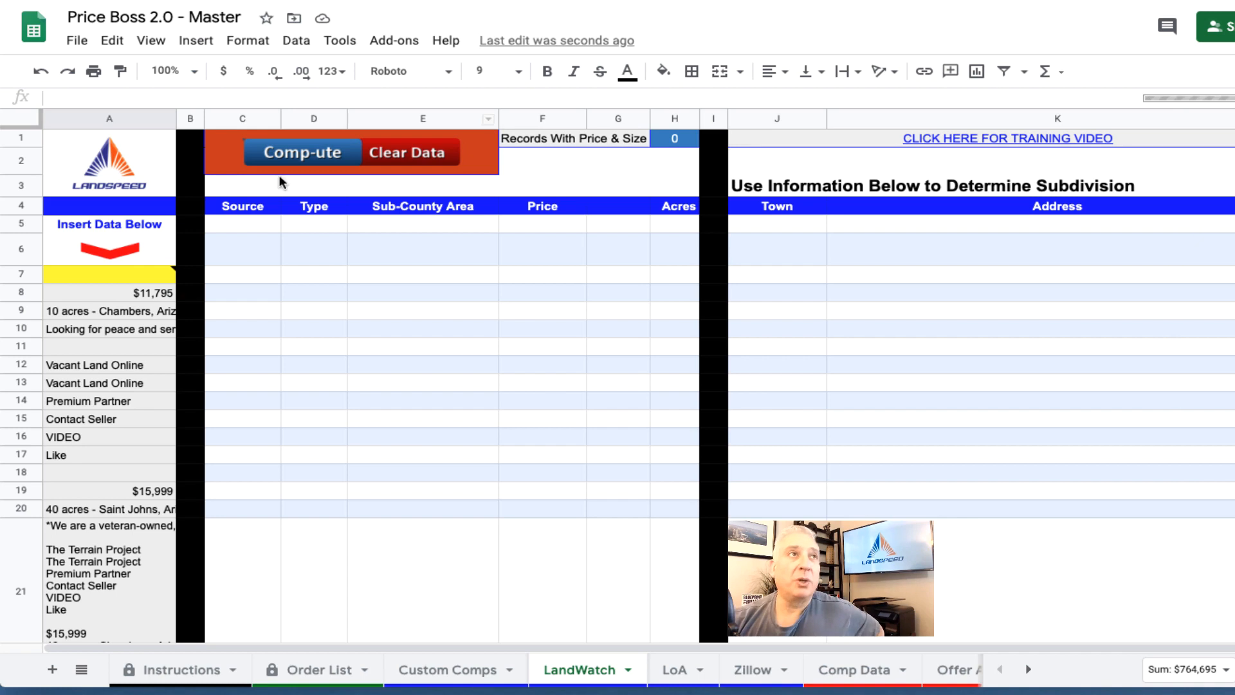
left_click(314, 160)
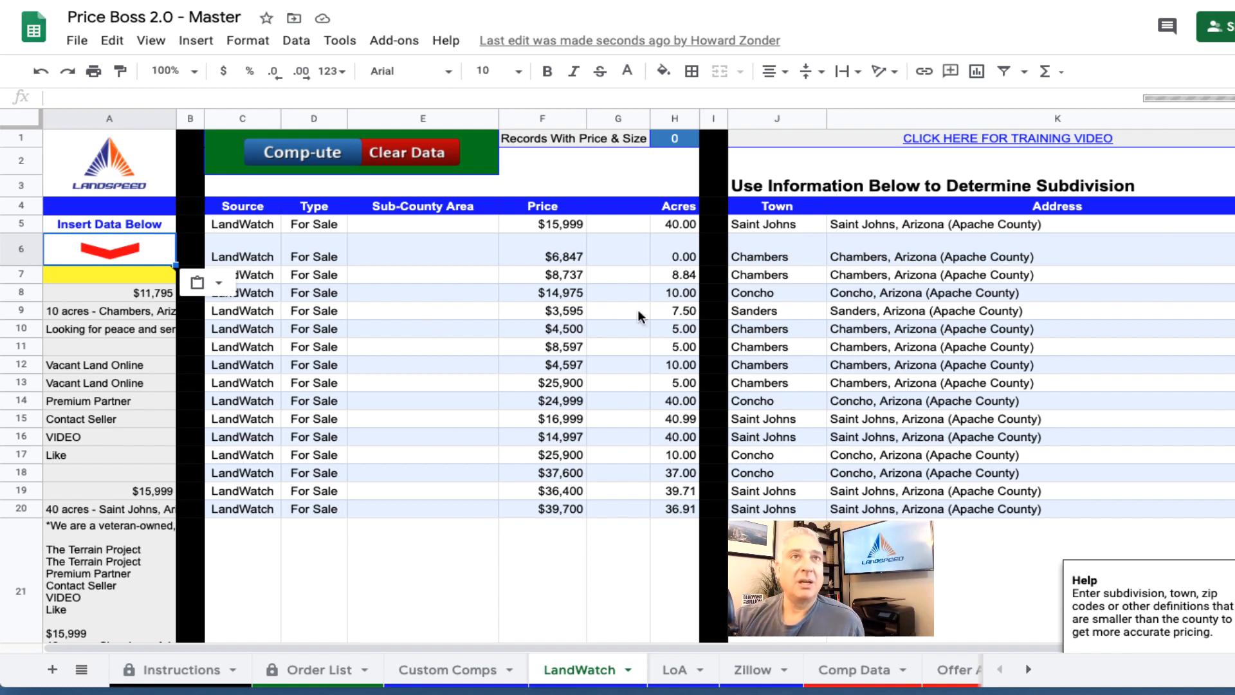
- Select the Town entries in J5:J20, and select the first Sub-County Area cell, E5
left_click_drag(770, 225, 779, 512)
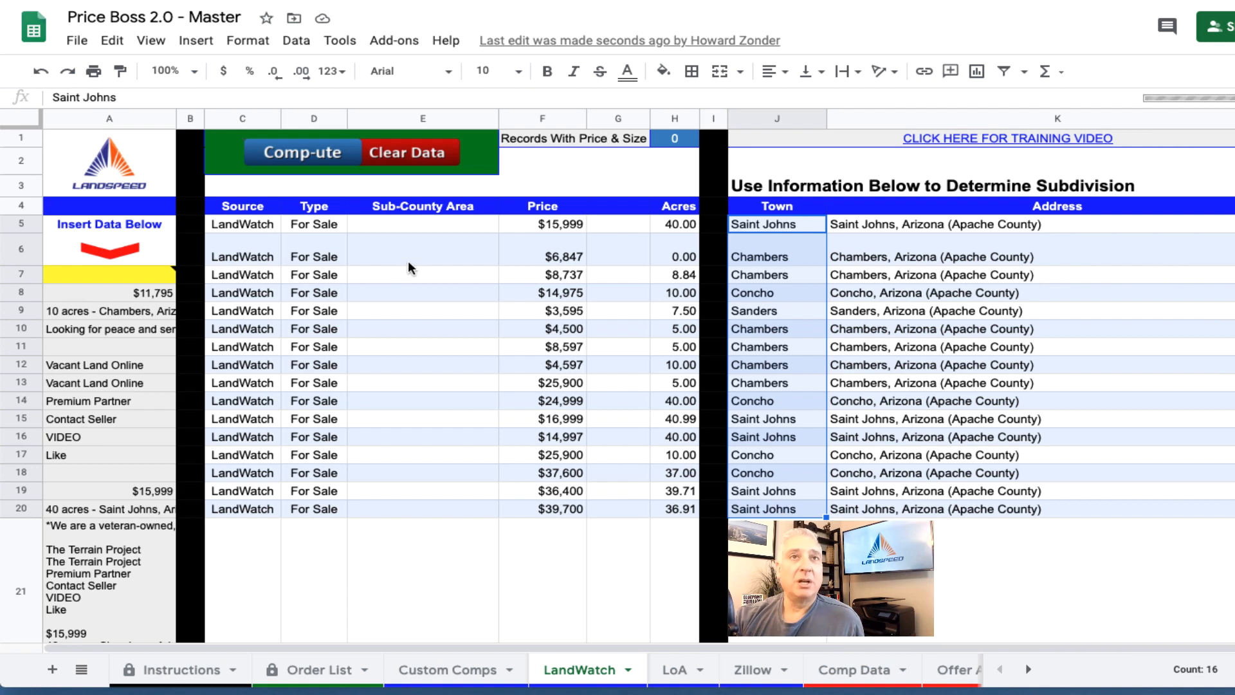
left_click(423, 221)
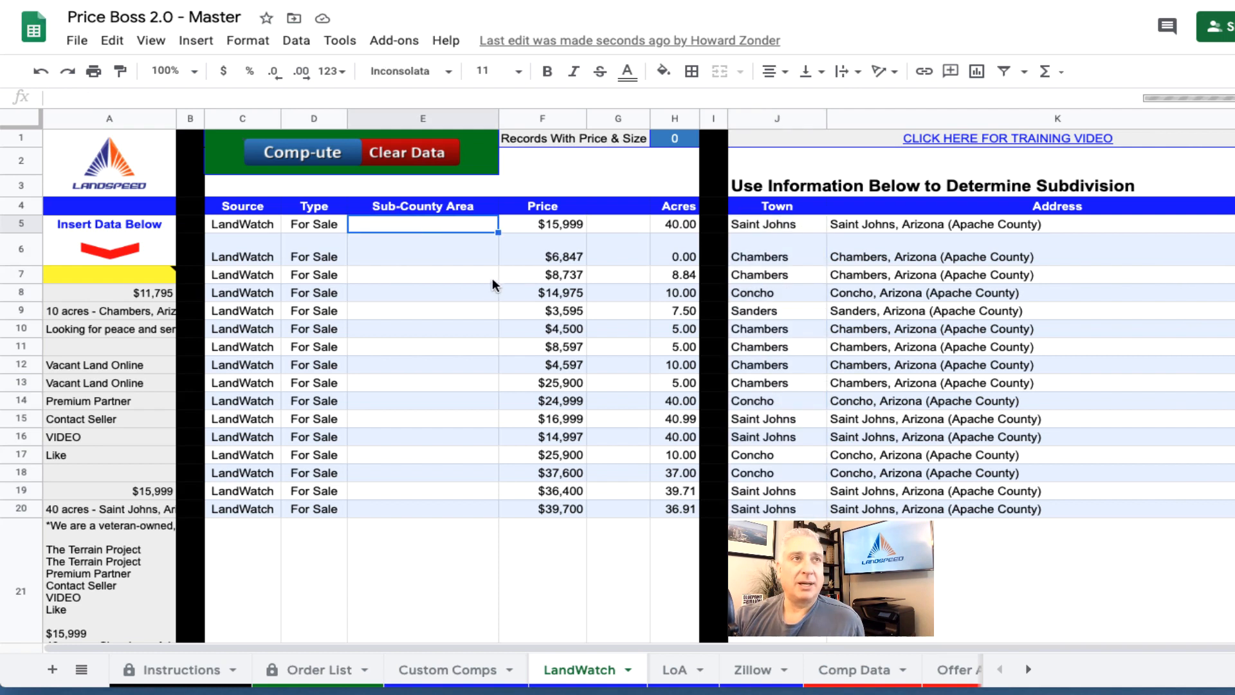